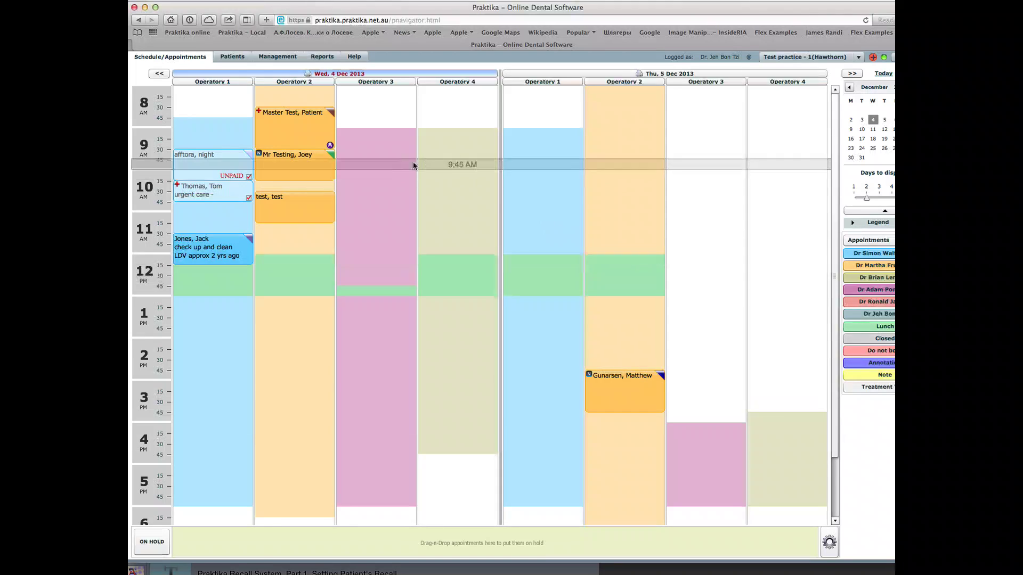
Search the patient files by the patient's last name and open the file of the matching patient joined on 30/03/2009
{"action": "left_click", "coordinate": [234, 56]}
{"action": "double_click", "coordinate": [258, 114]}
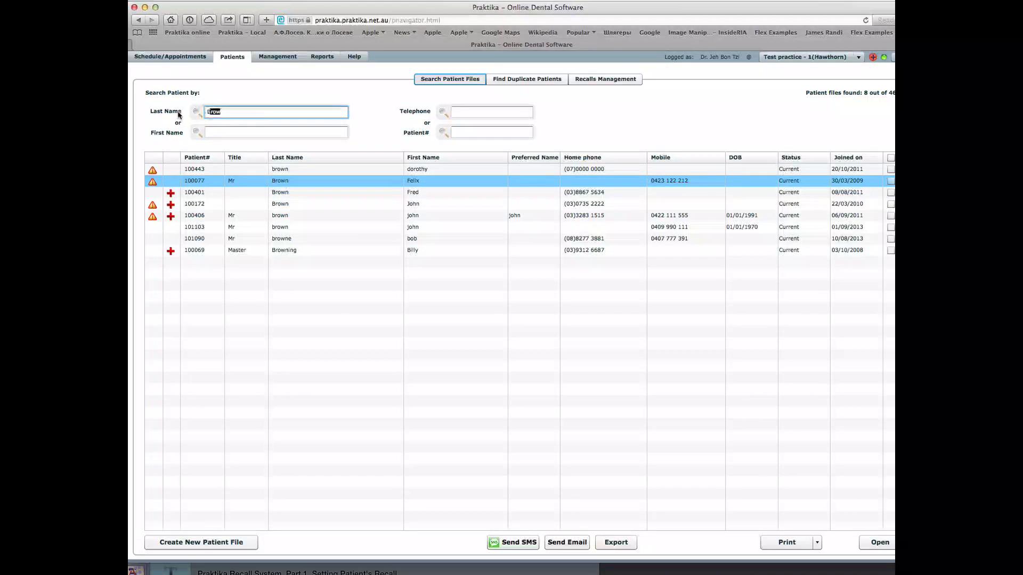
{"action": "key", "text": "BackSpace"}
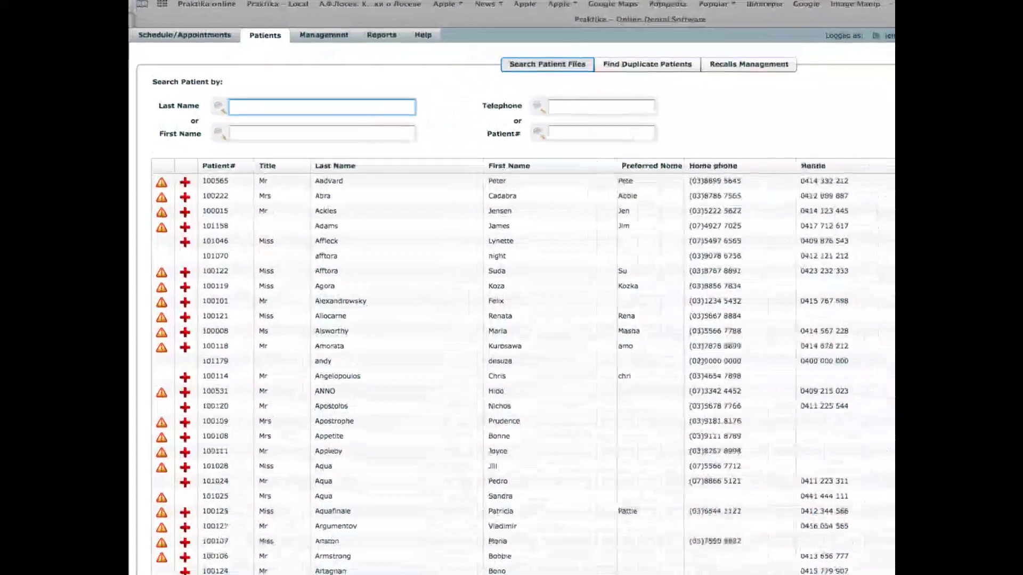
{"action": "type", "text": "Brown"}
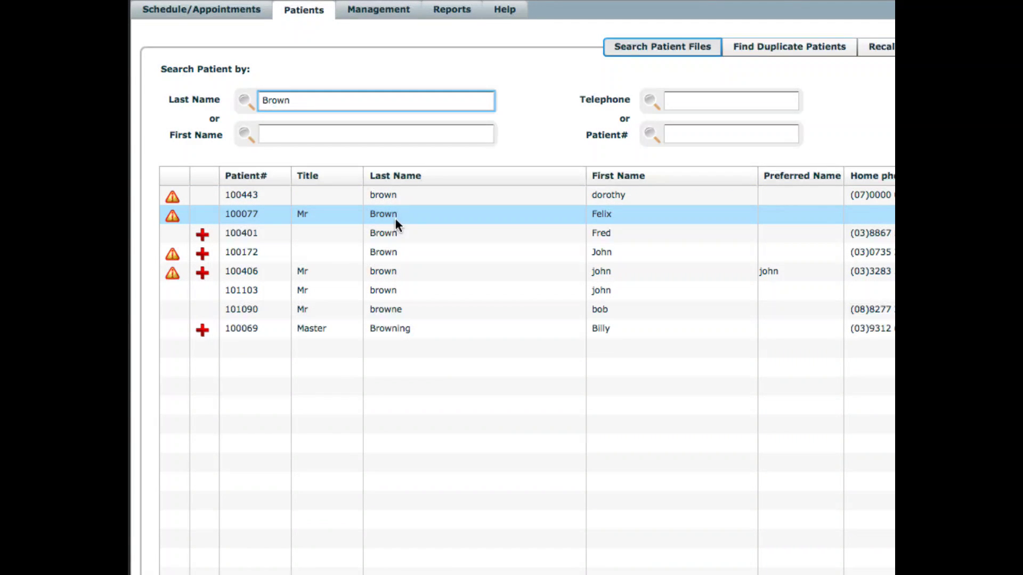
{"action": "double_click", "coordinate": [322, 200]}
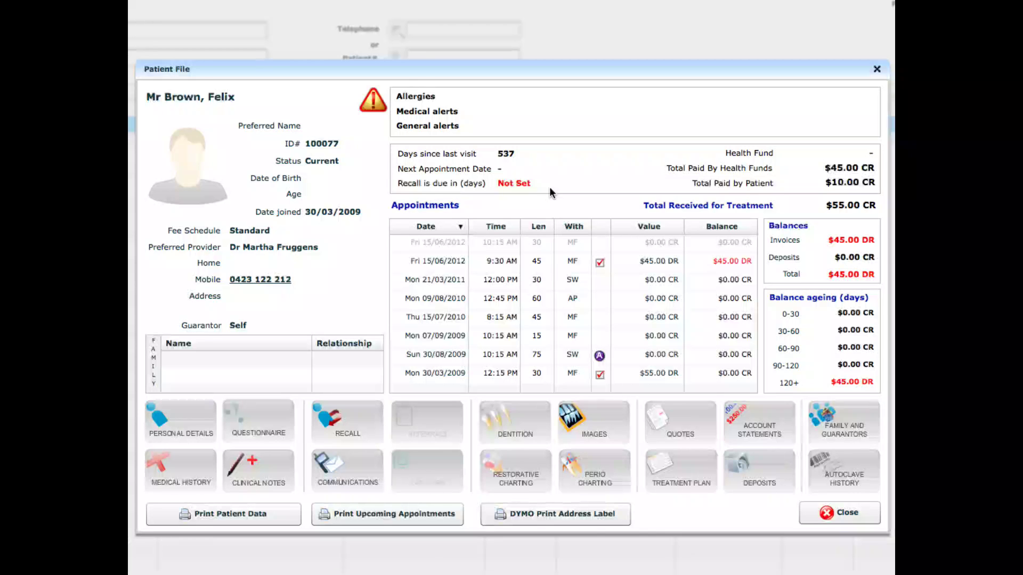
Set a 3 months telephone recall for the patient with the note "Some recall note" and save it
{"action": "left_click", "coordinate": [337, 429]}
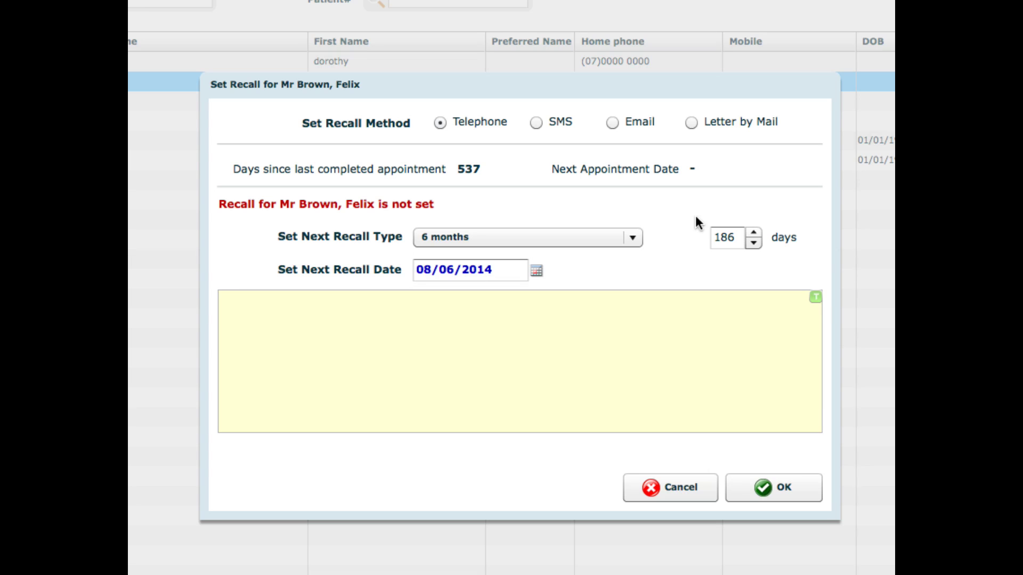
{"action": "left_click", "coordinate": [529, 245]}
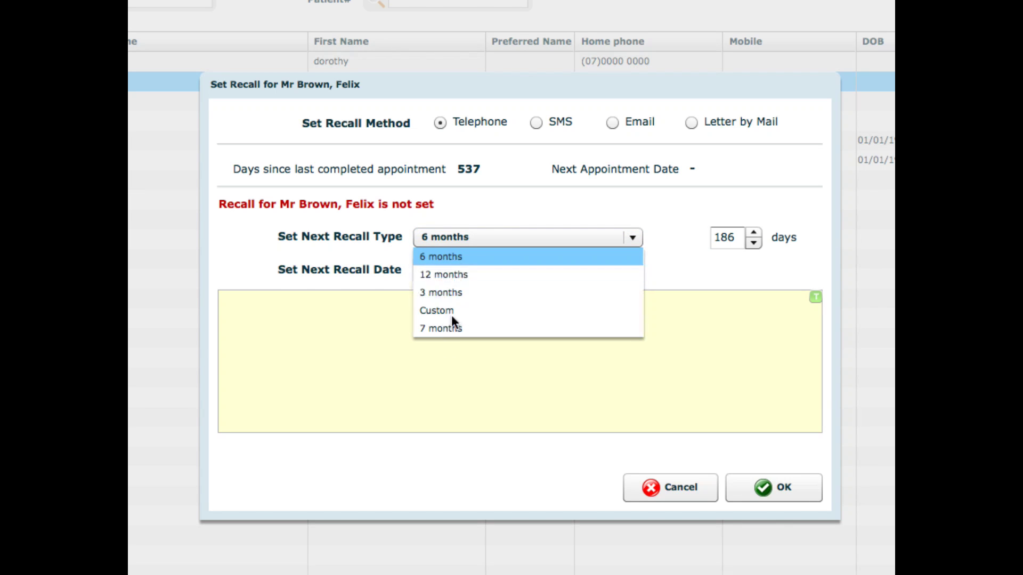
{"action": "left_click", "coordinate": [436, 292]}
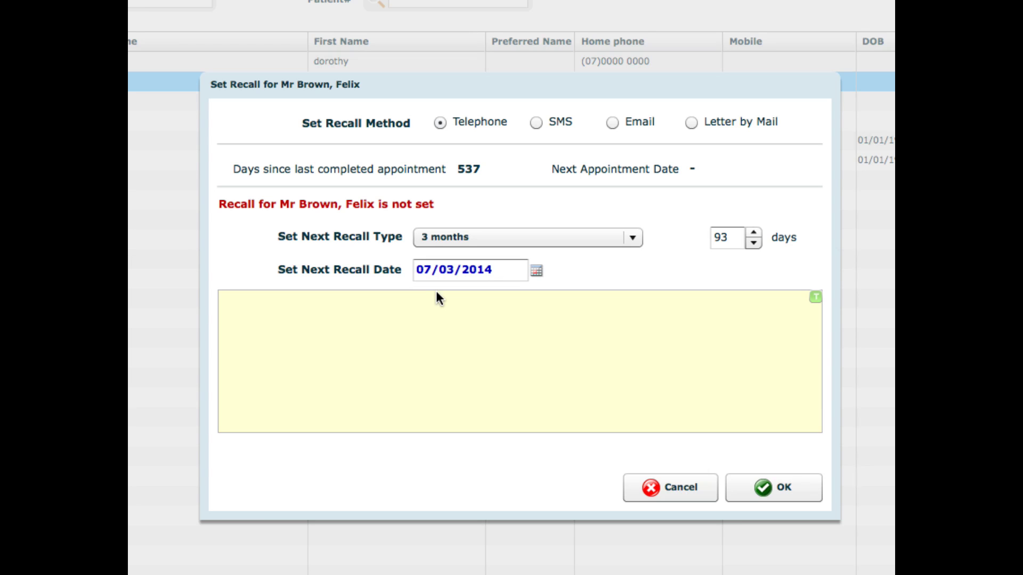
{"action": "left_click", "coordinate": [366, 329]}
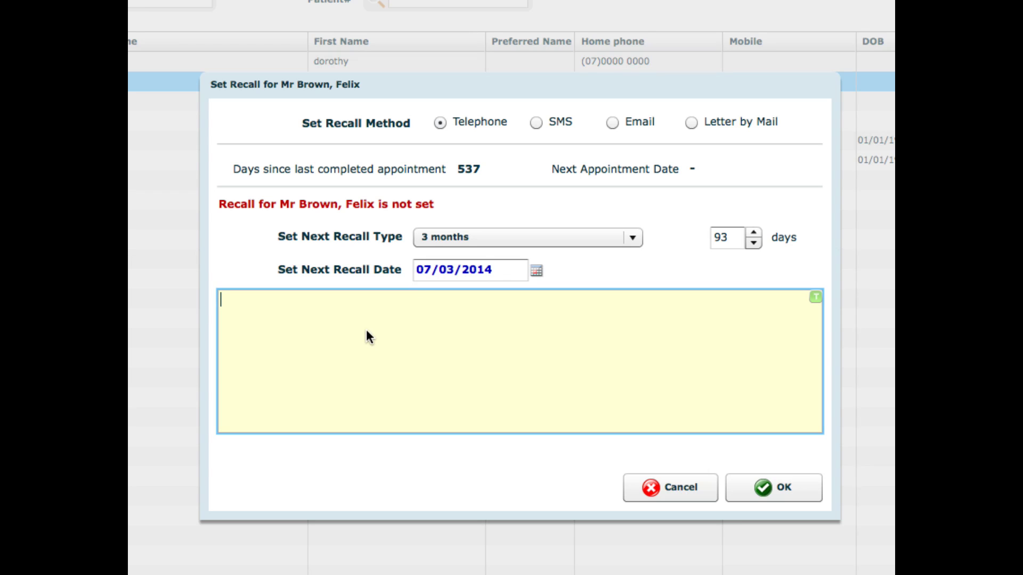
{"action": "type", "text": "Sone recall note"}
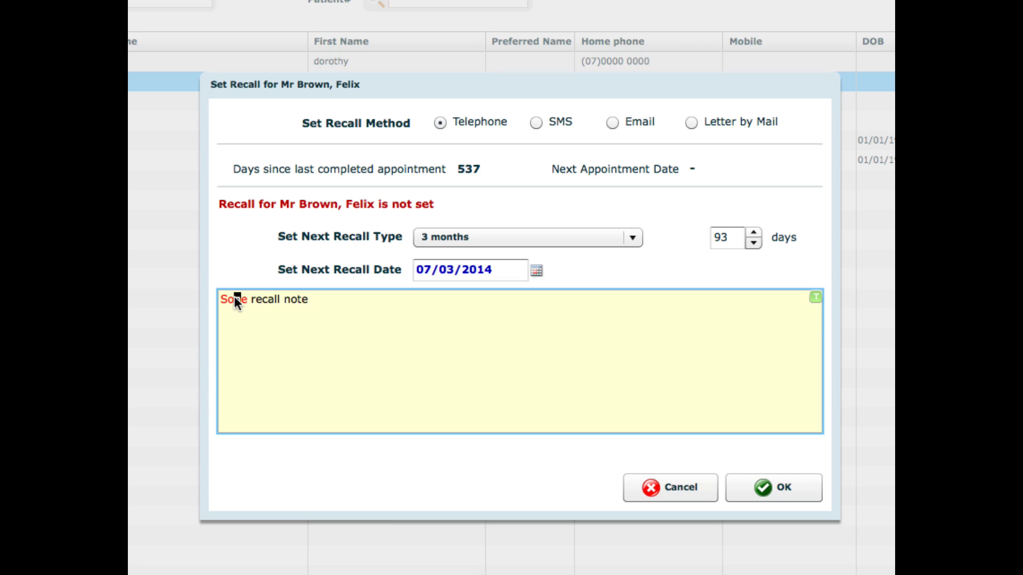
{"action": "type", "text": "m"}
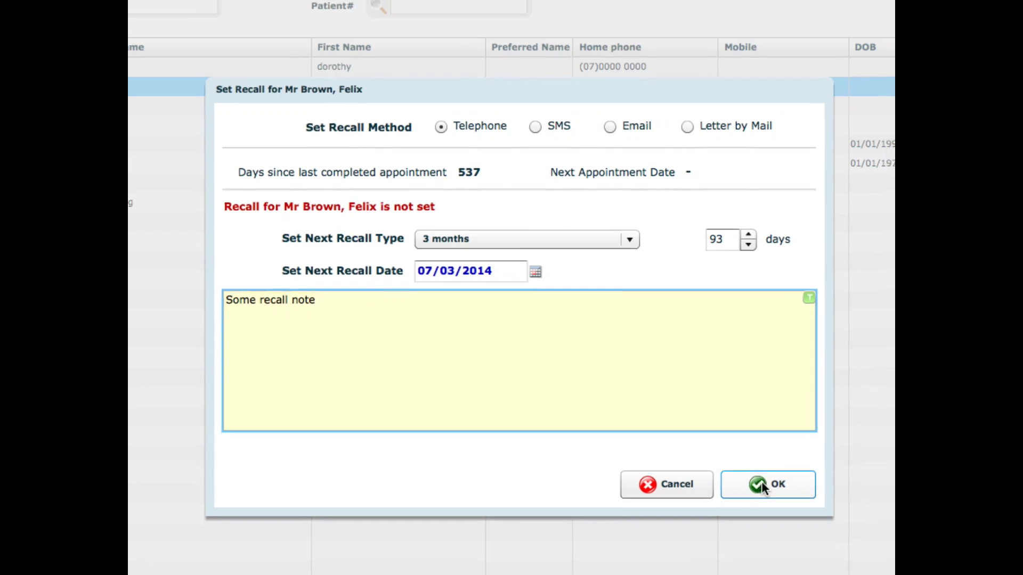
{"action": "left_click", "coordinate": [764, 486]}
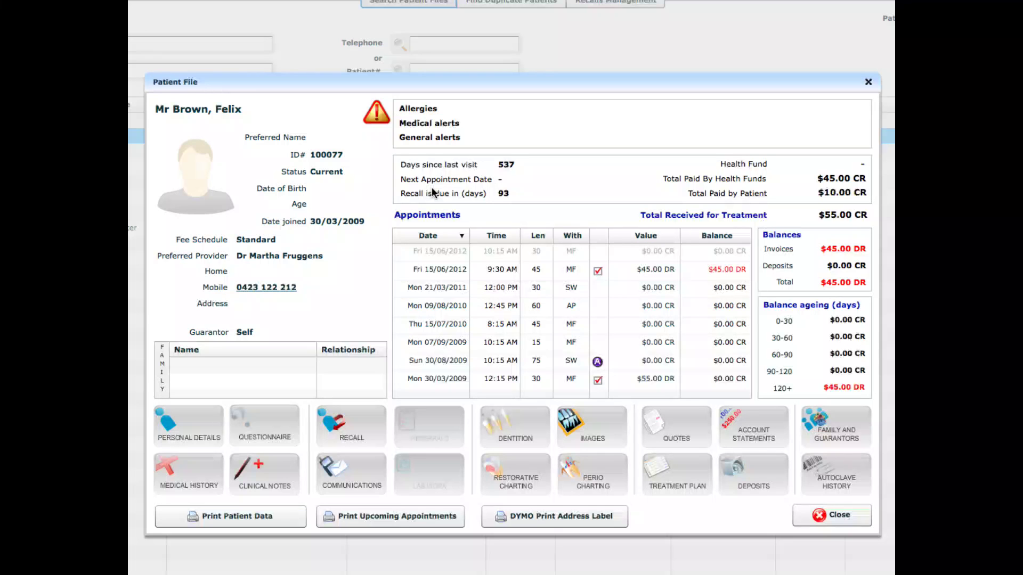
Reopen the patient's recall and delete it, confirming the deletion
{"action": "left_click", "coordinate": [355, 425]}
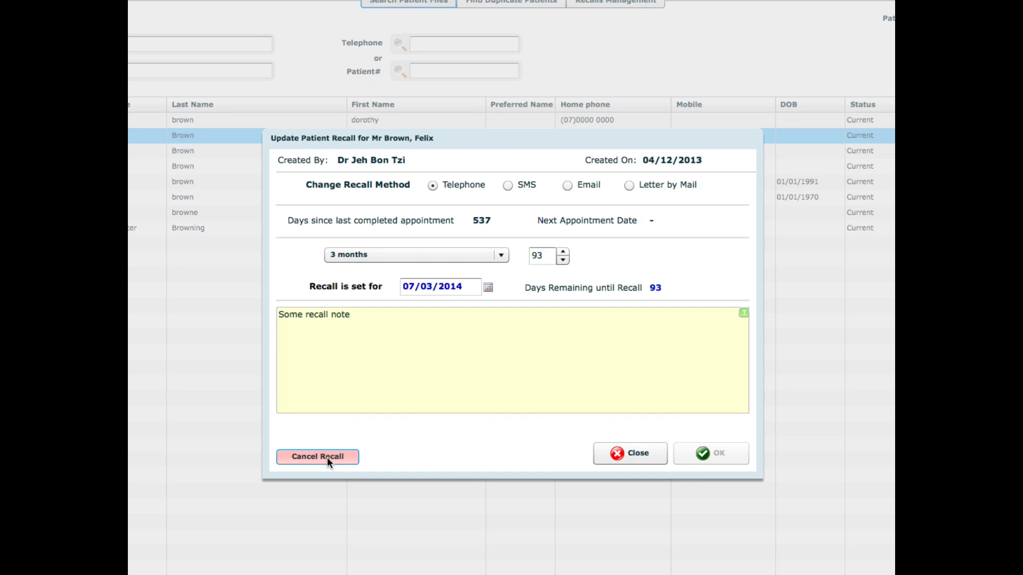
{"action": "left_click", "coordinate": [379, 255]}
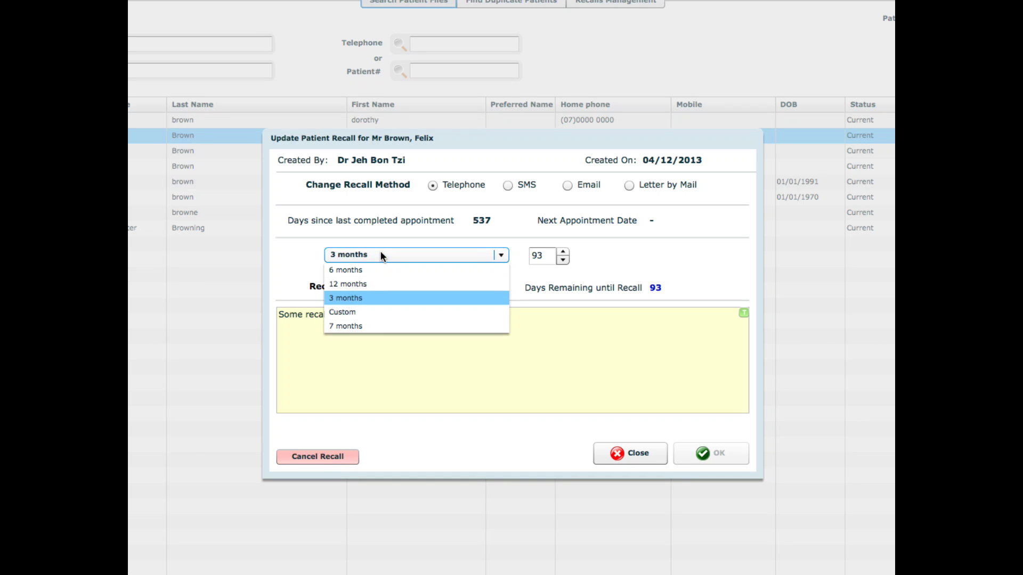
{"action": "left_click", "coordinate": [366, 427]}
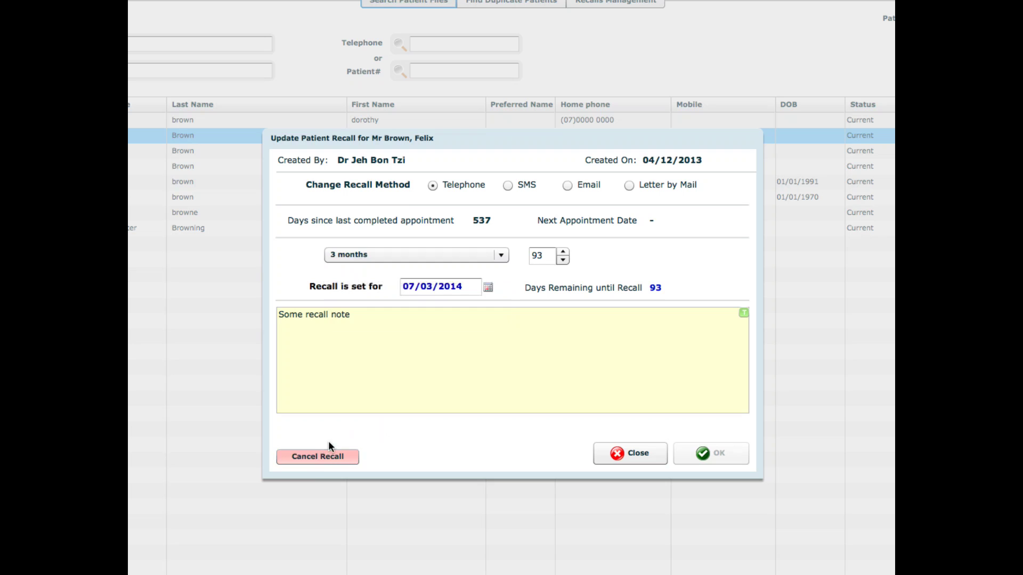
{"action": "left_click", "coordinate": [299, 457]}
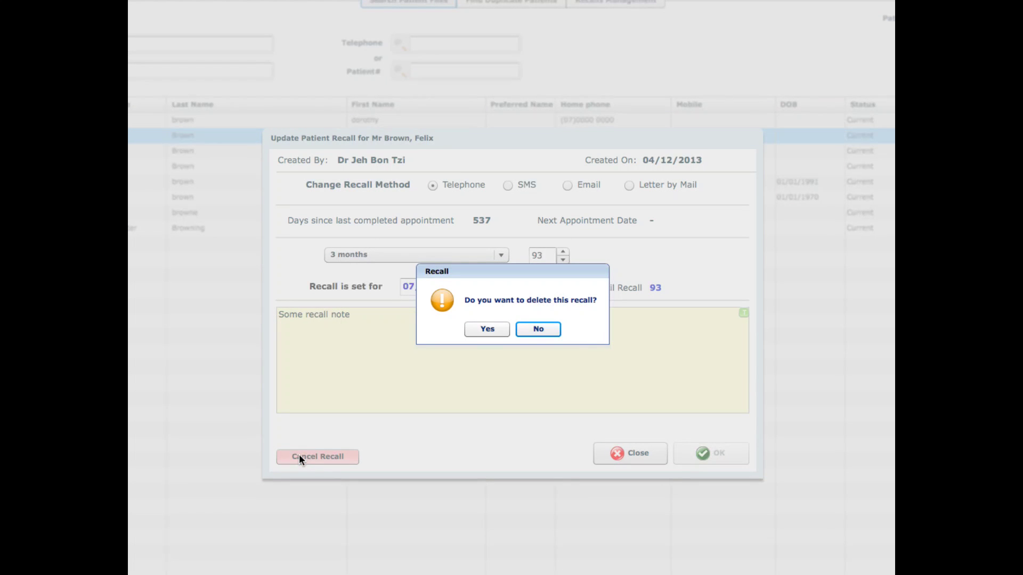
{"action": "left_click", "coordinate": [488, 329]}
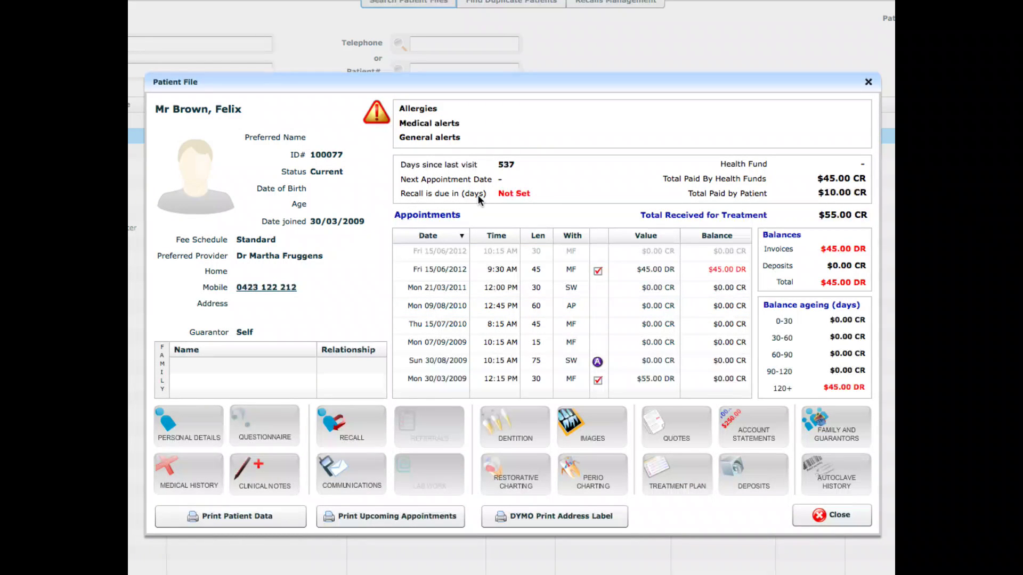
Create a new 3 months telephone recall with the note "Some note", save it and close the patient file
{"action": "left_click", "coordinate": [341, 444]}
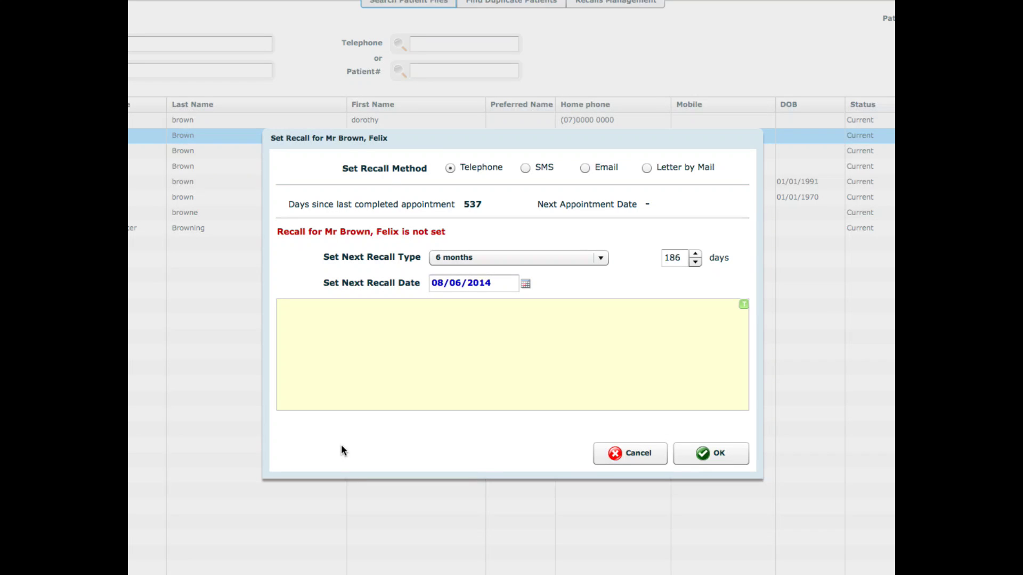
{"action": "left_click", "coordinate": [459, 257]}
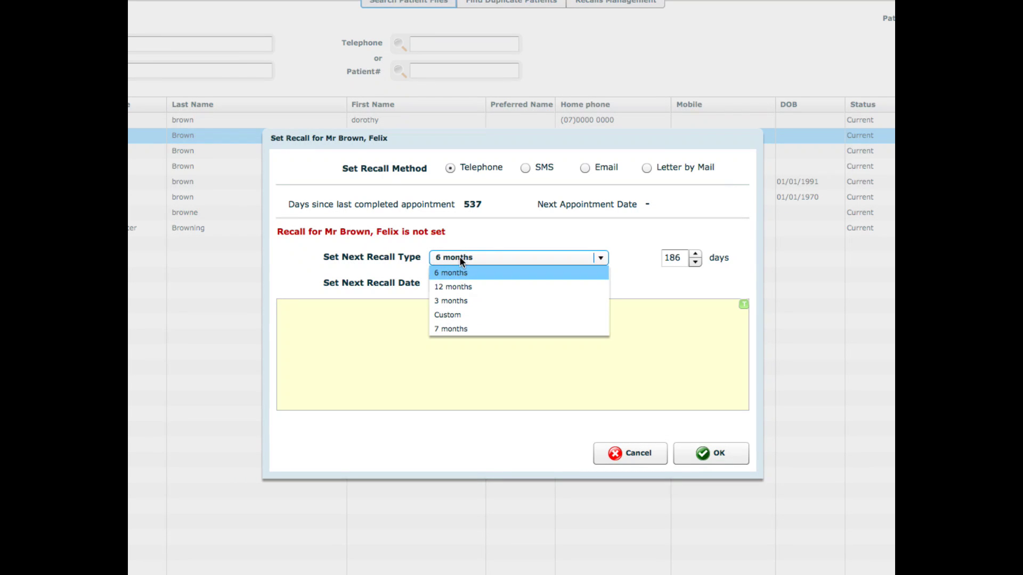
{"action": "left_click", "coordinate": [445, 300]}
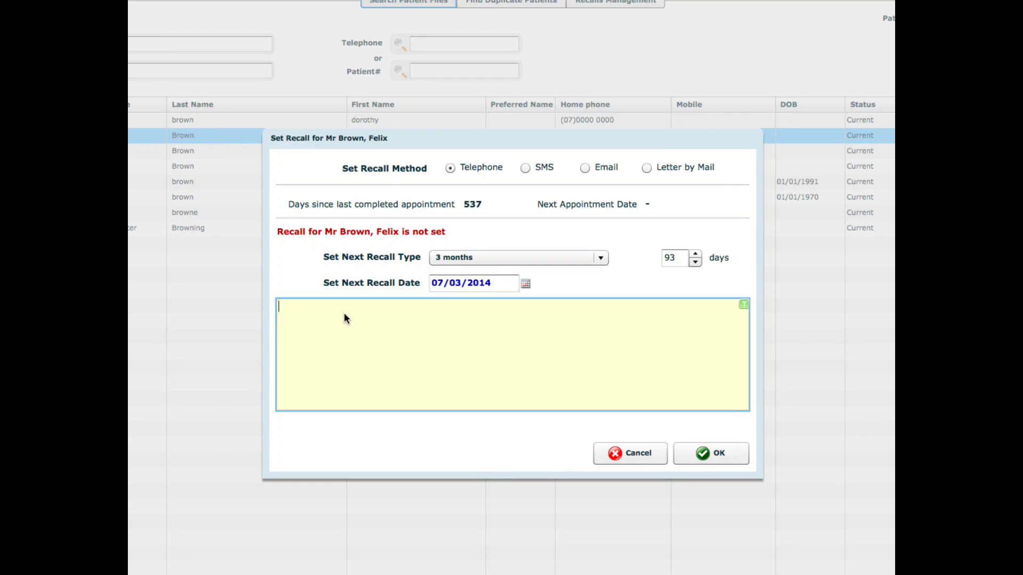
{"action": "type", "text": "Some note"}
{"action": "left_click", "coordinate": [722, 454]}
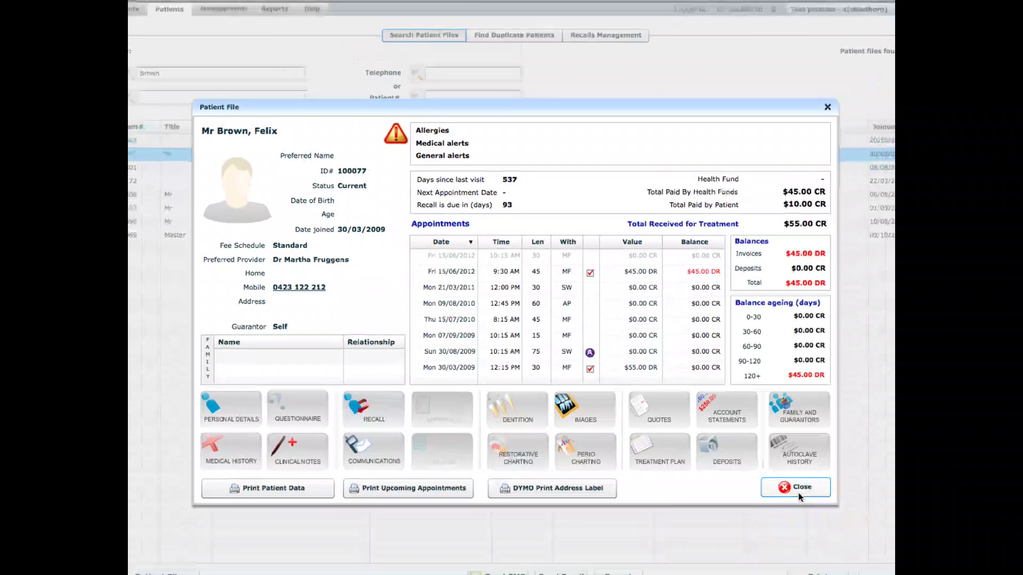
{"action": "left_click", "coordinate": [798, 489]}
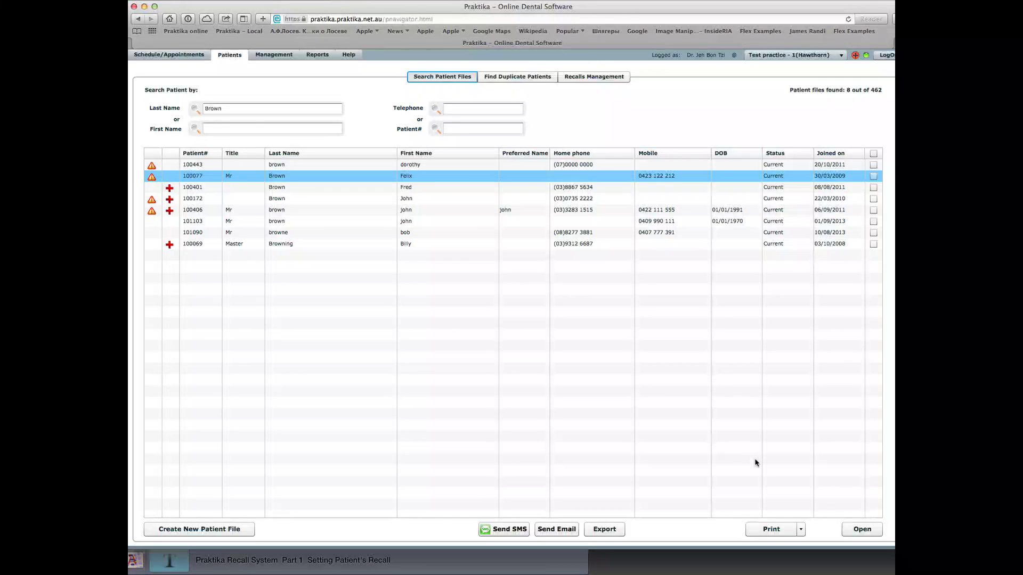
Clear the last name search and open the 2:45 PM appointment in Operatory 2 on Thu, 5 Dec 2013 from the schedule
{"action": "left_click_drag", "start_coordinate": [233, 109], "coordinate": [199, 104]}
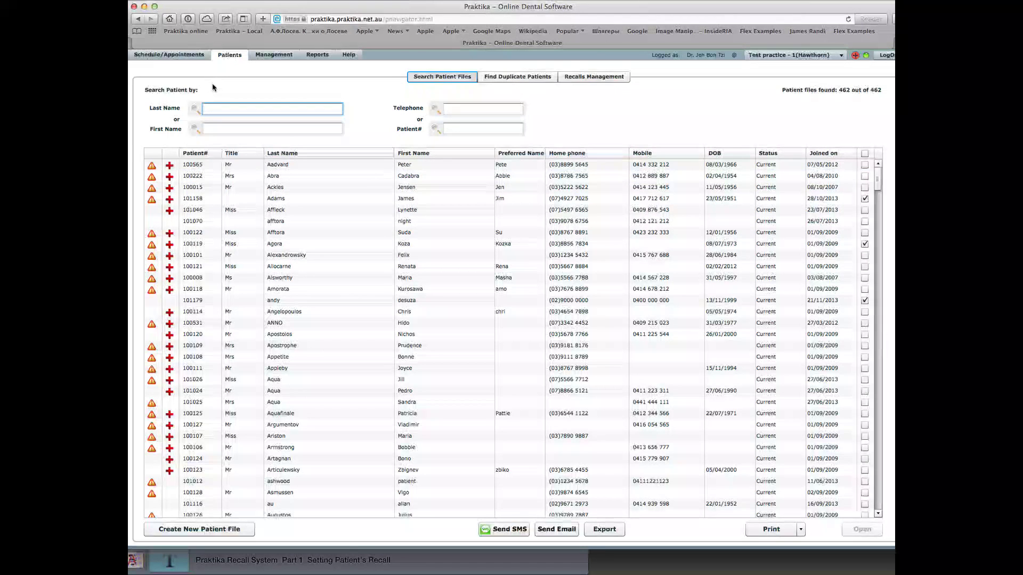
{"action": "left_click", "coordinate": [185, 58]}
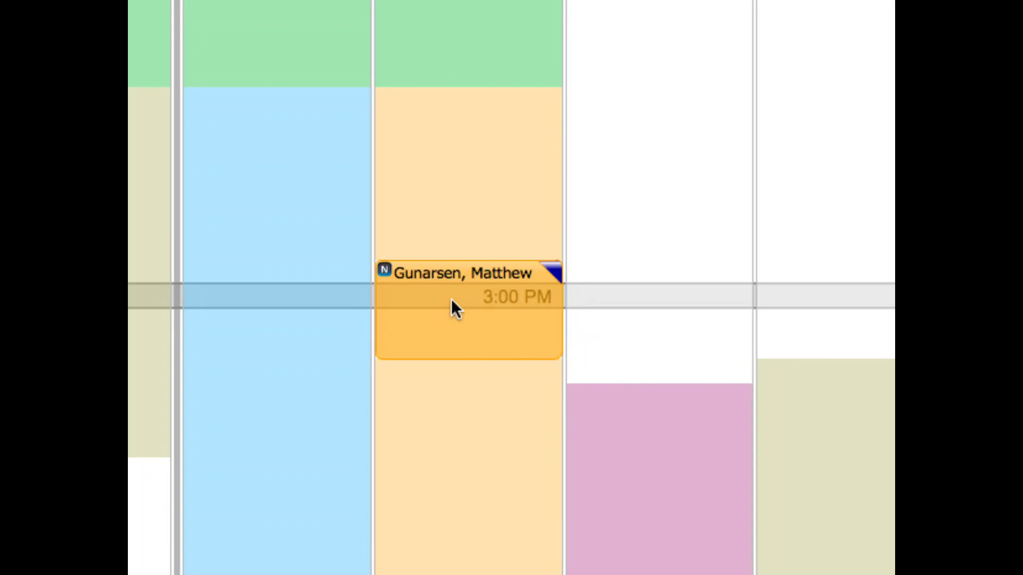
{"action": "mouse_move", "coordinate": [451, 300]}
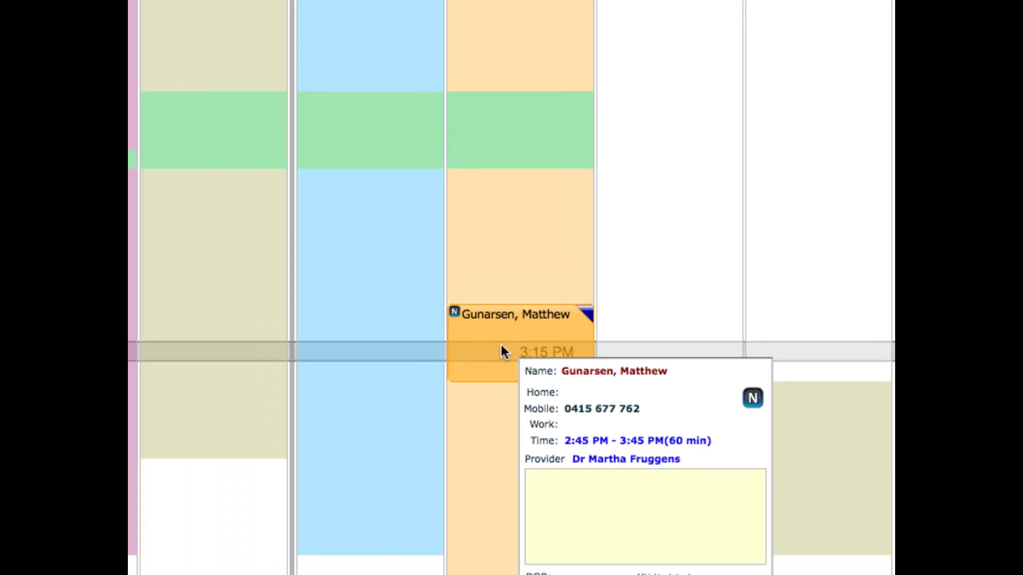
{"action": "double_click", "coordinate": [448, 315]}
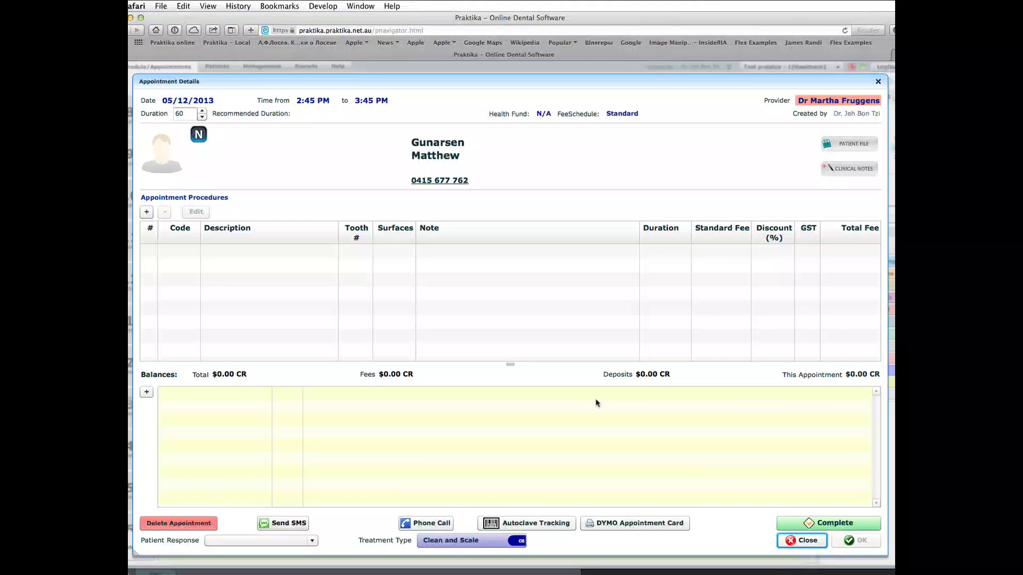
Add the planned 014 Consultation and a new 114 Removal of calculus first visit procedure to the appointment
{"action": "left_click", "coordinate": [146, 212]}
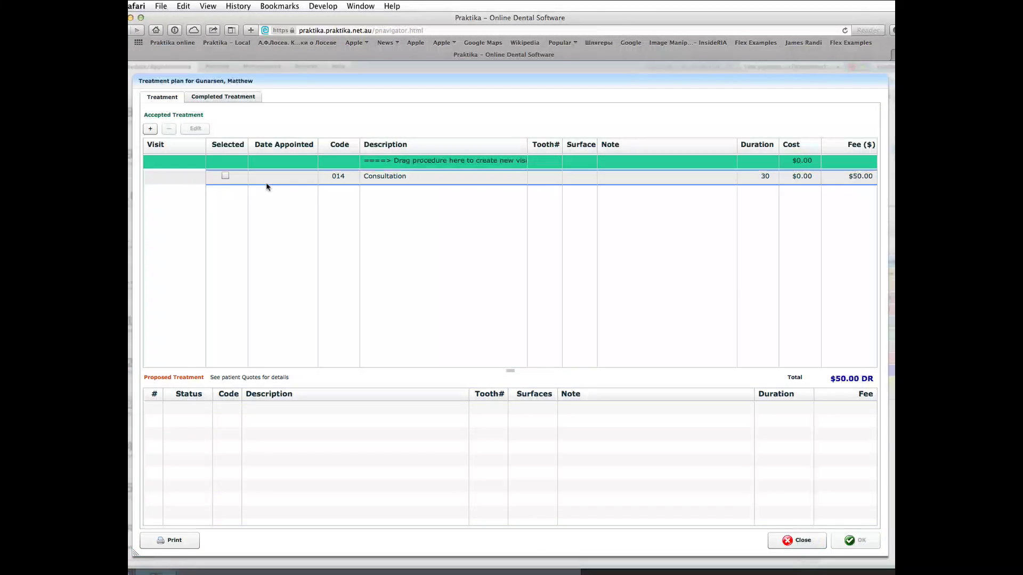
{"action": "left_click", "coordinate": [225, 176]}
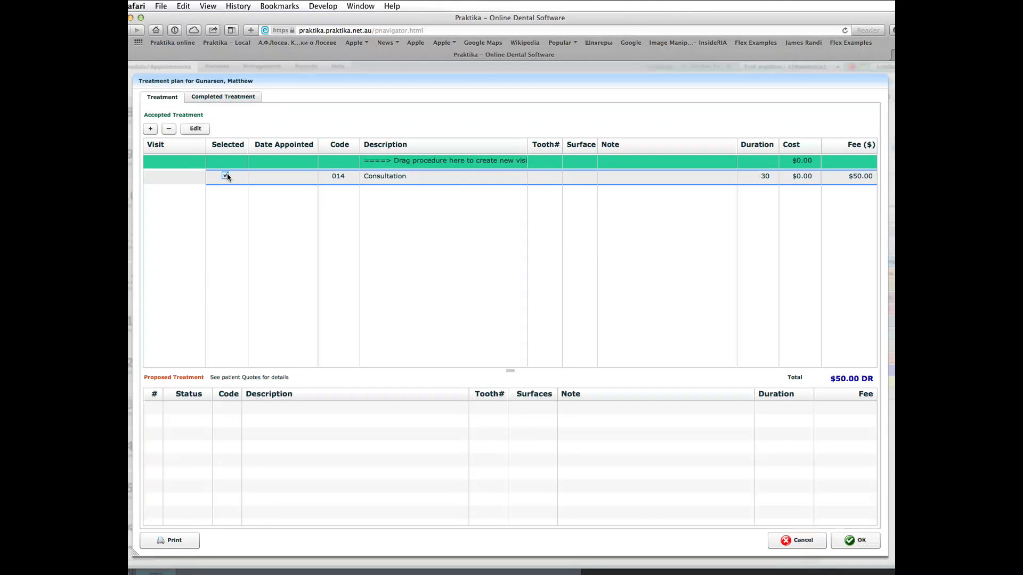
{"action": "left_click", "coordinate": [151, 129]}
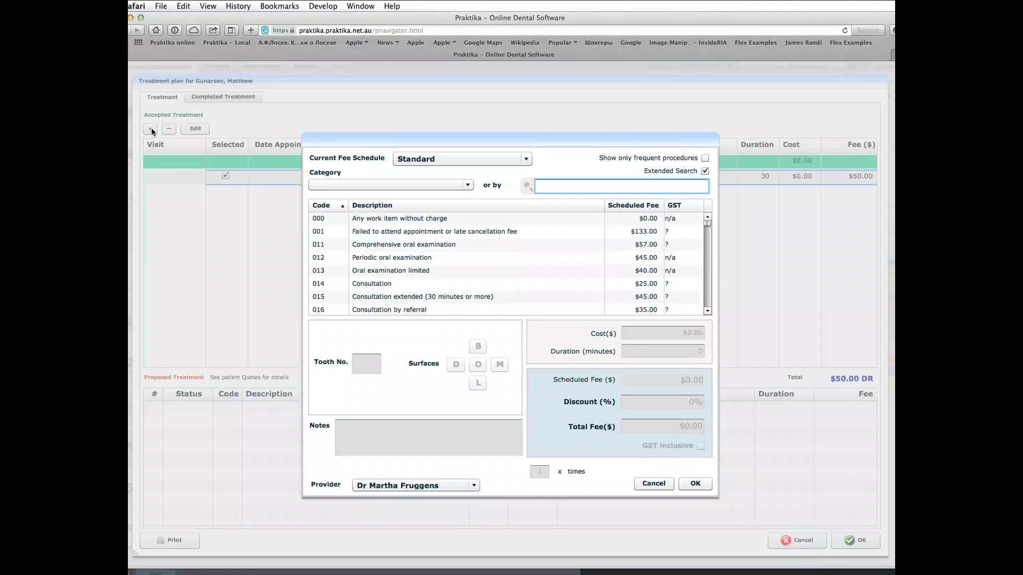
{"action": "type", "text": "114"}
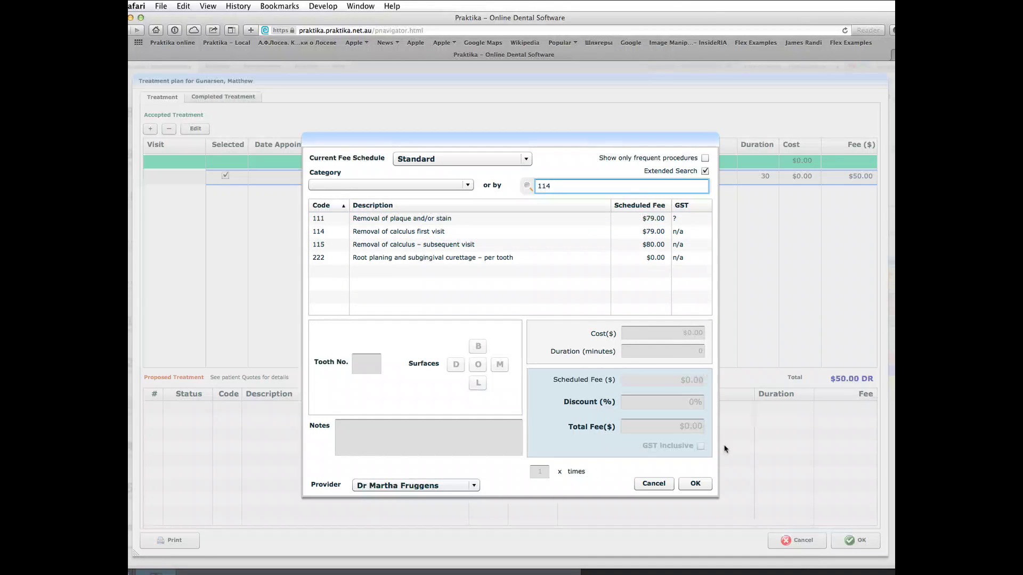
{"action": "left_click", "coordinate": [411, 232]}
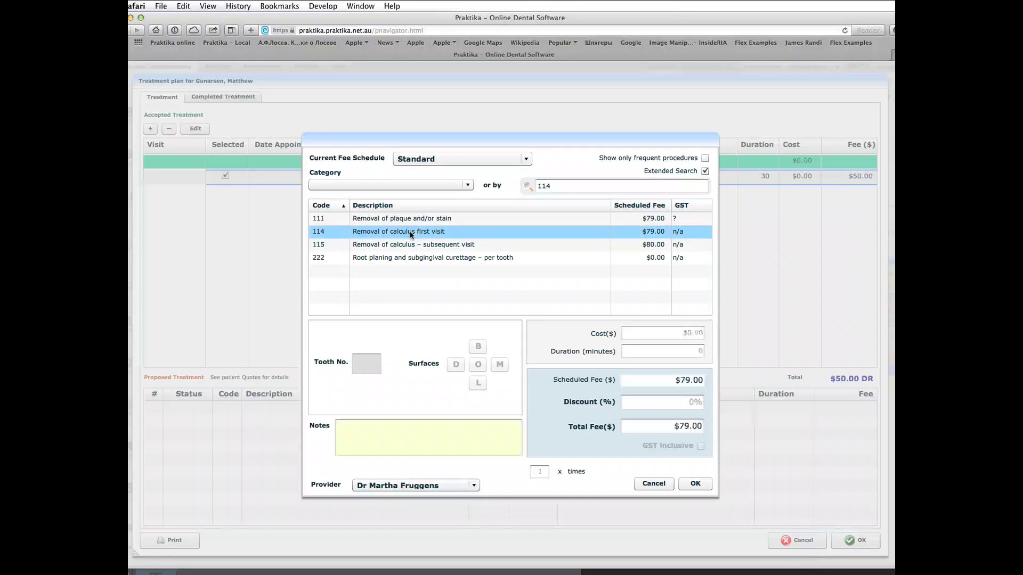
{"action": "left_click", "coordinate": [695, 483]}
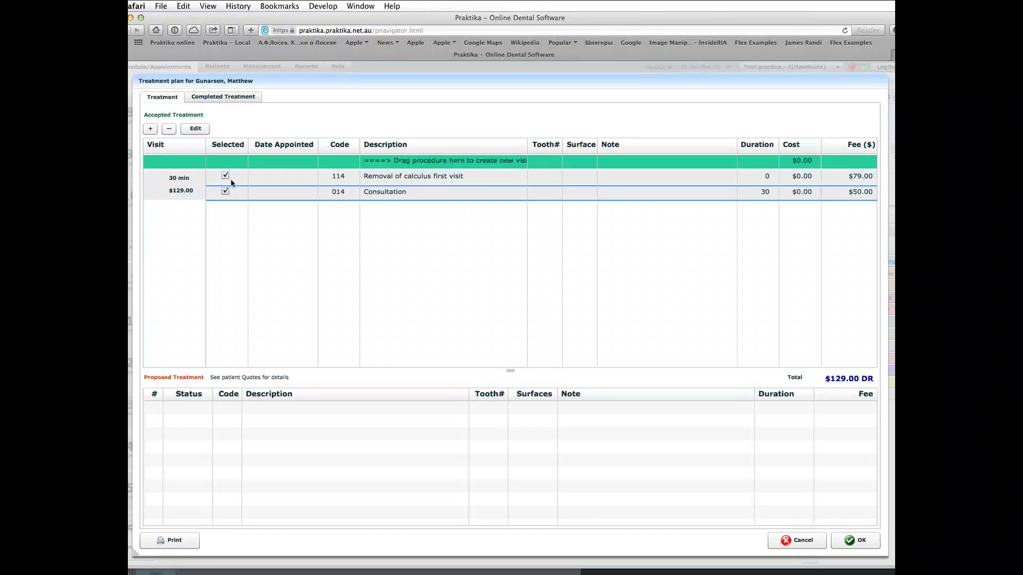
{"action": "left_click", "coordinate": [863, 540]}
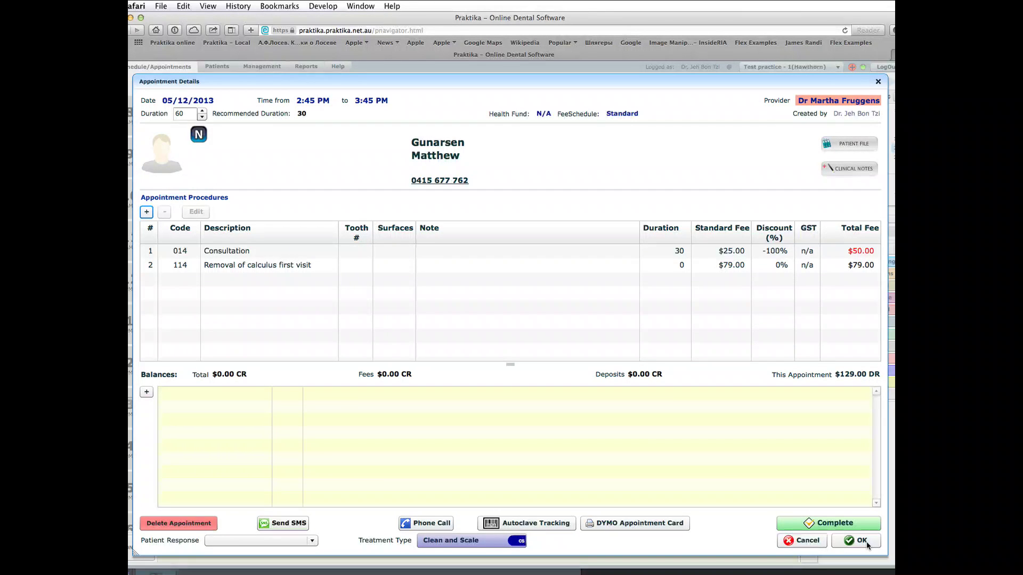
Mark the appointment as completed and accept that its procedures can no longer be edited
{"action": "left_click", "coordinate": [814, 523]}
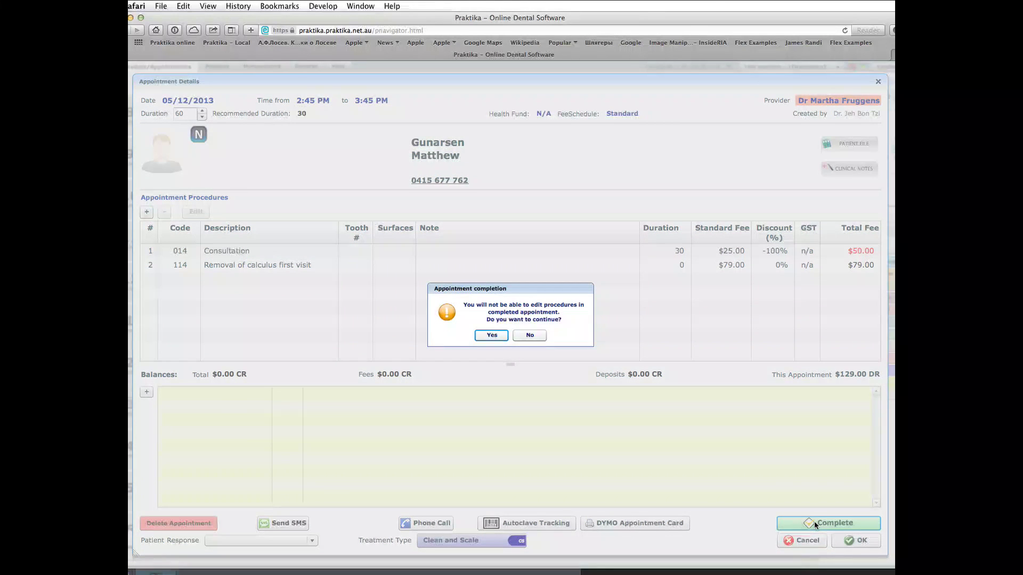
{"action": "left_click", "coordinate": [492, 336]}
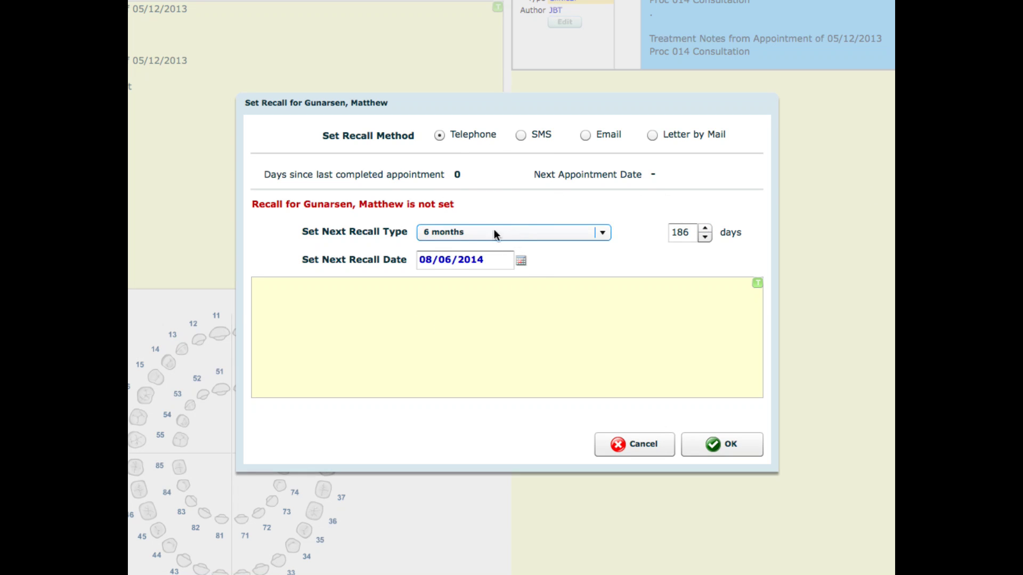
Set a 12 months telephone recall for the patient with the note "Book another clean and scale" and save it
{"action": "left_click", "coordinate": [509, 231]}
{"action": "left_click", "coordinate": [441, 262]}
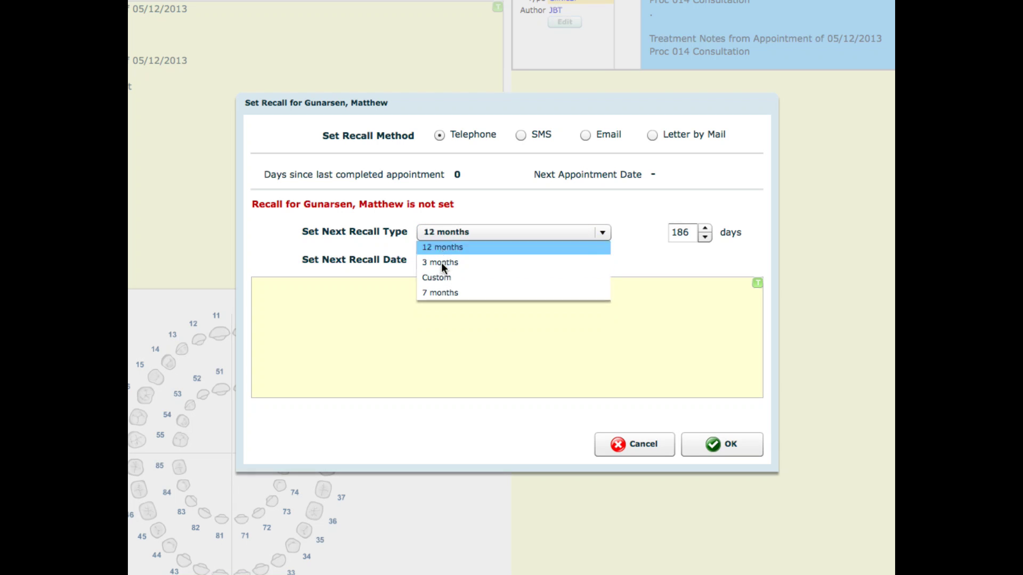
{"action": "left_click", "coordinate": [426, 306]}
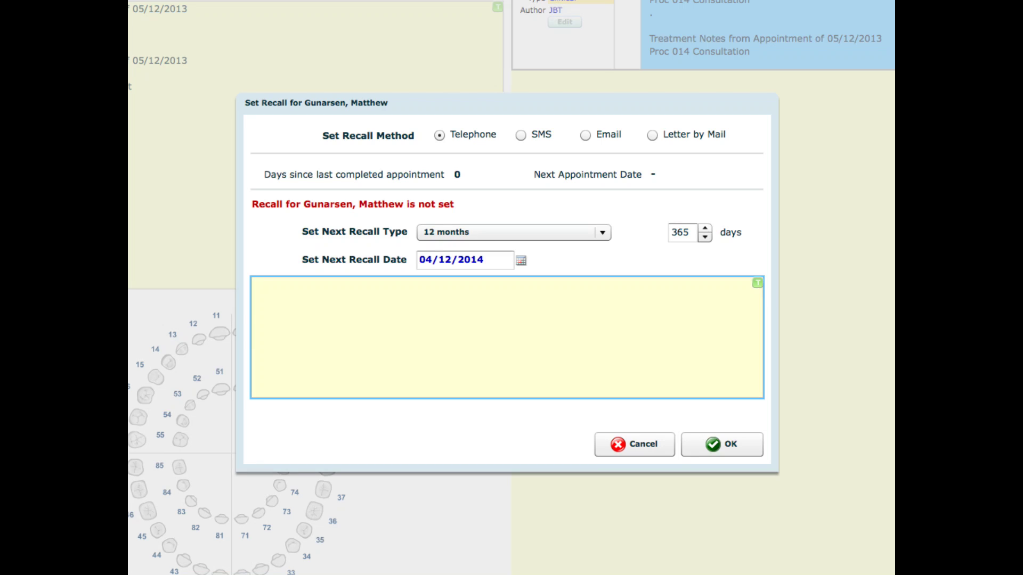
{"action": "type", "text": "Book another cleand and scale"}
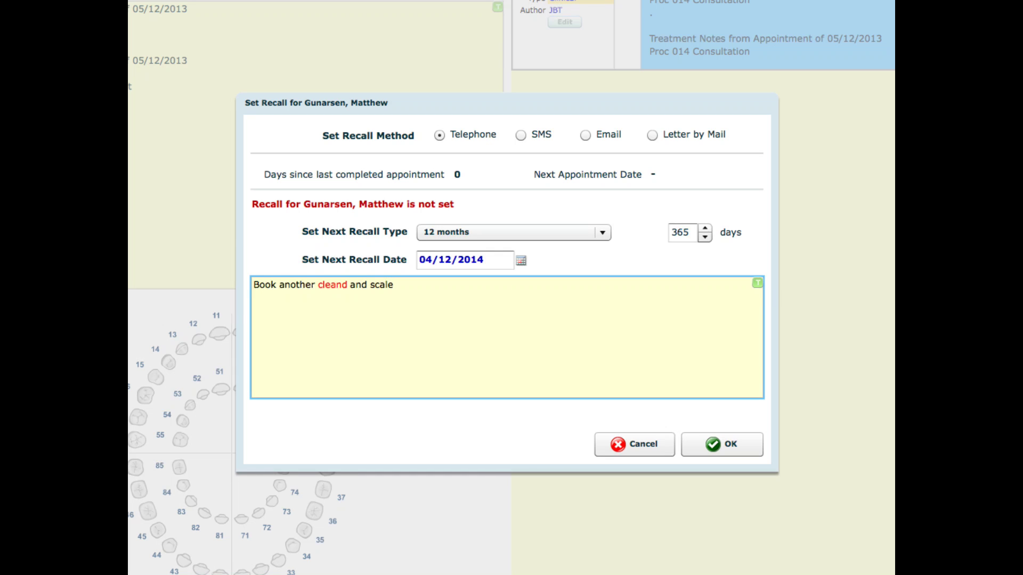
{"action": "left_click", "coordinate": [347, 285]}
{"action": "key", "text": "BackSpace"}
{"action": "left_click", "coordinate": [723, 442]}
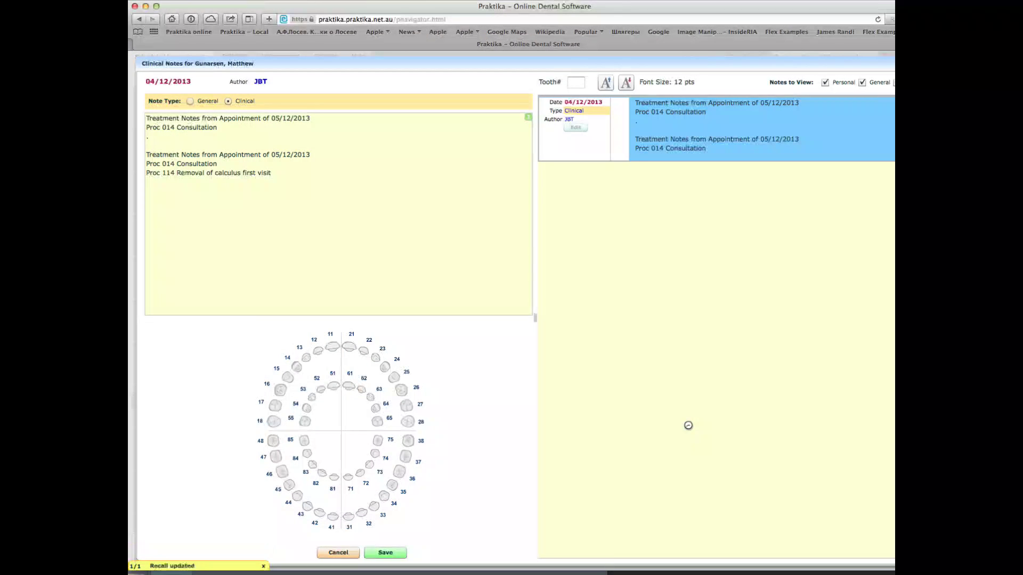
Save the patient's clinical notes and close the completed appointment's details
{"action": "left_click", "coordinate": [372, 550]}
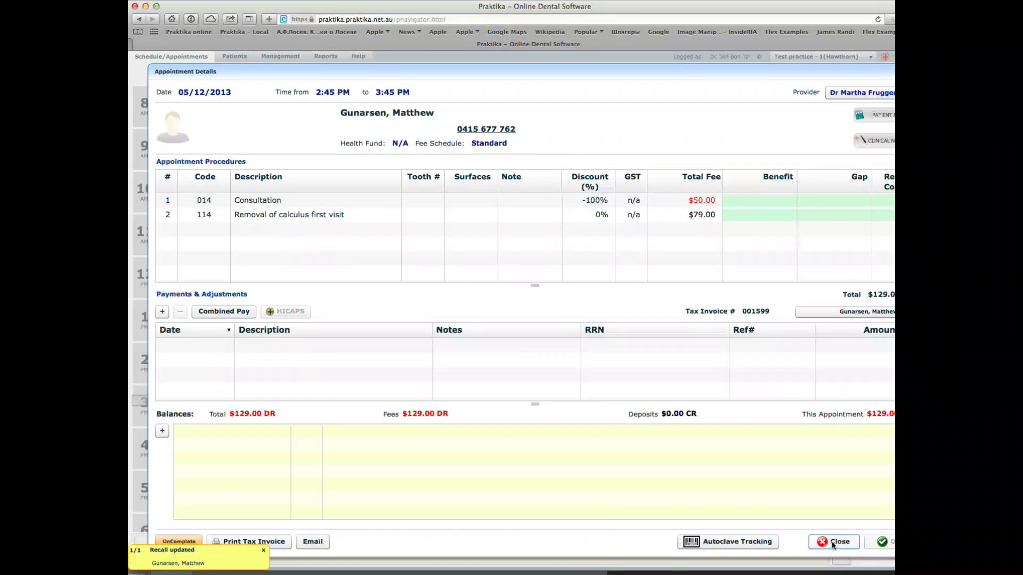
{"action": "left_click", "coordinate": [834, 542]}
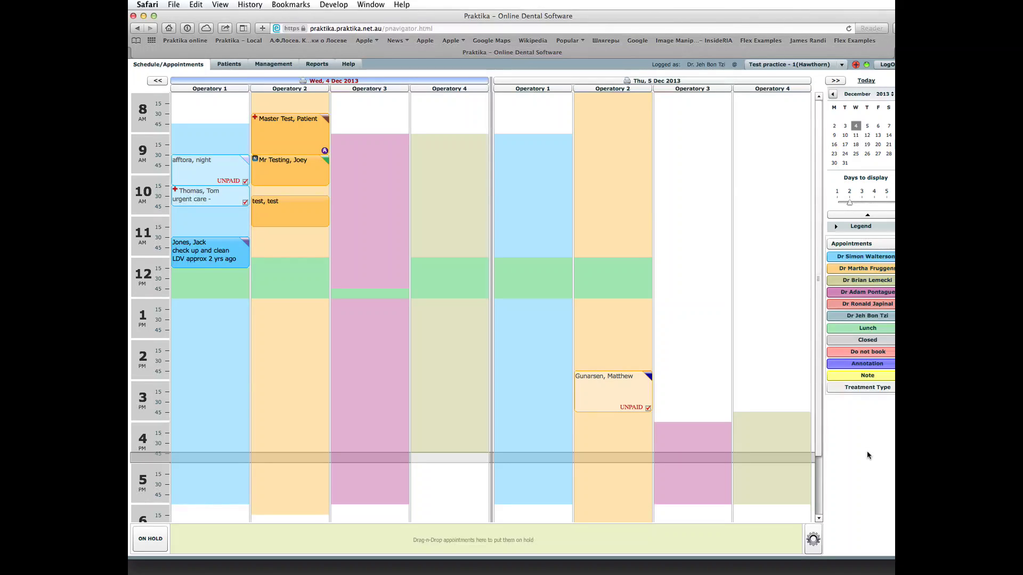
Open the practice's custom recall settings and highlight the procedure codes that trigger the Patient Recall screen upon appointment completion
{"action": "left_click", "coordinate": [270, 65]}
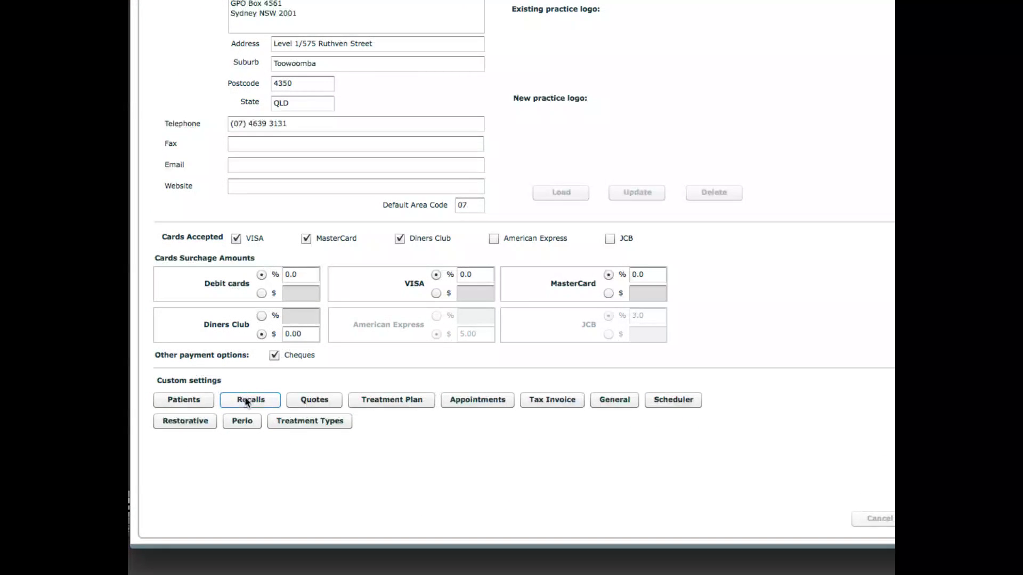
{"action": "left_click", "coordinate": [245, 401]}
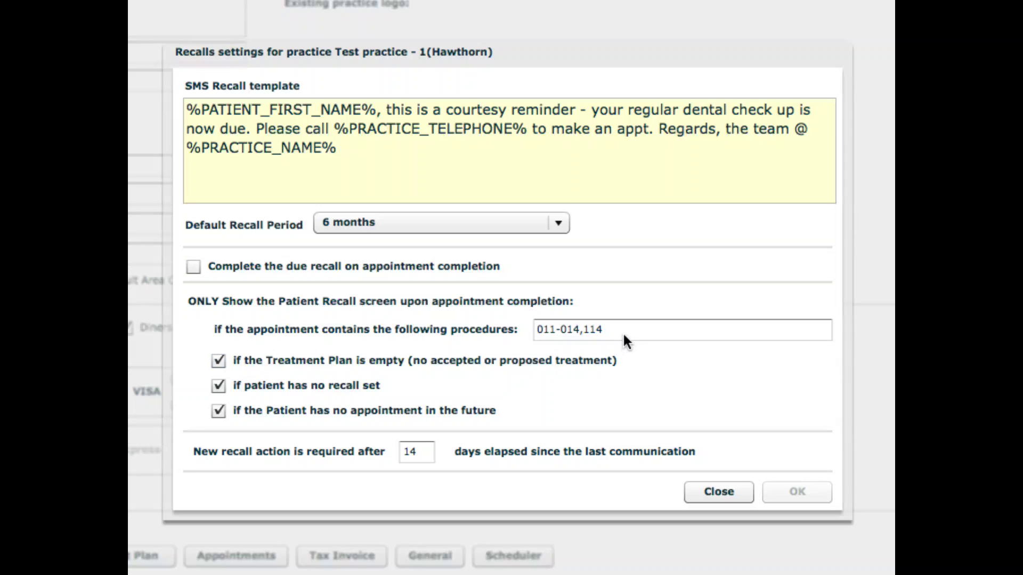
{"action": "left_click_drag", "start_coordinate": [623, 334], "coordinate": [495, 329]}
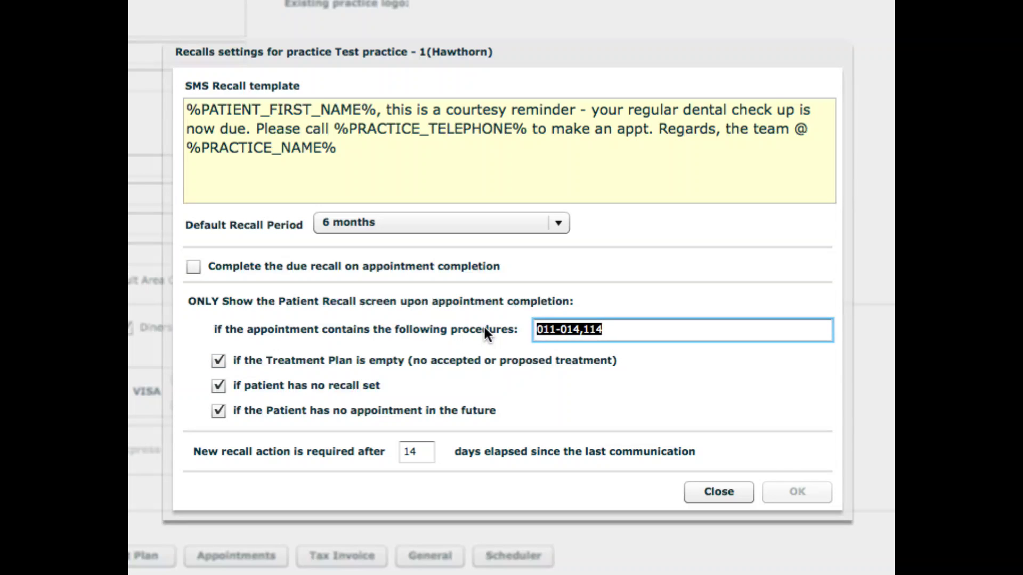